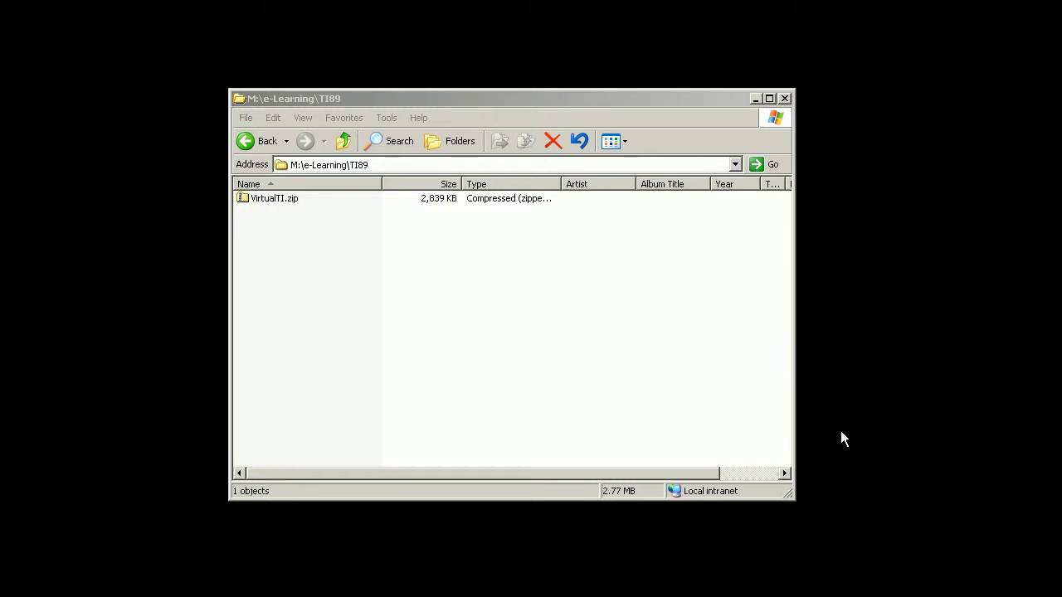
# Select VirtualTI.zip in the TI89 folder and choose Extract All from its context menu
pyautogui.click(699, 436)
pyautogui.click(270, 198)
pyautogui.rightClick(270, 202)
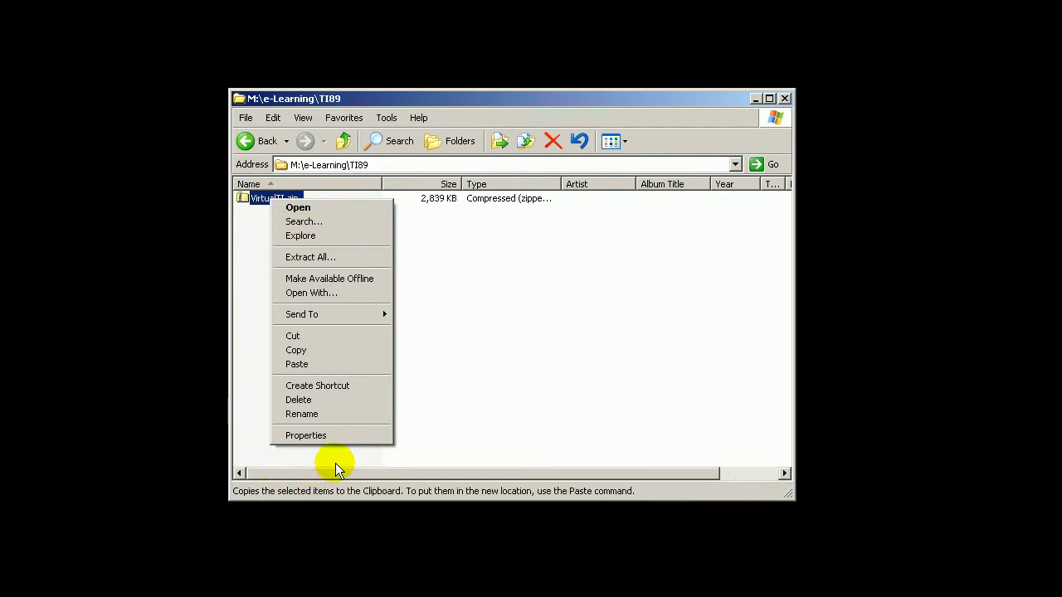
pyautogui.click(298, 258)
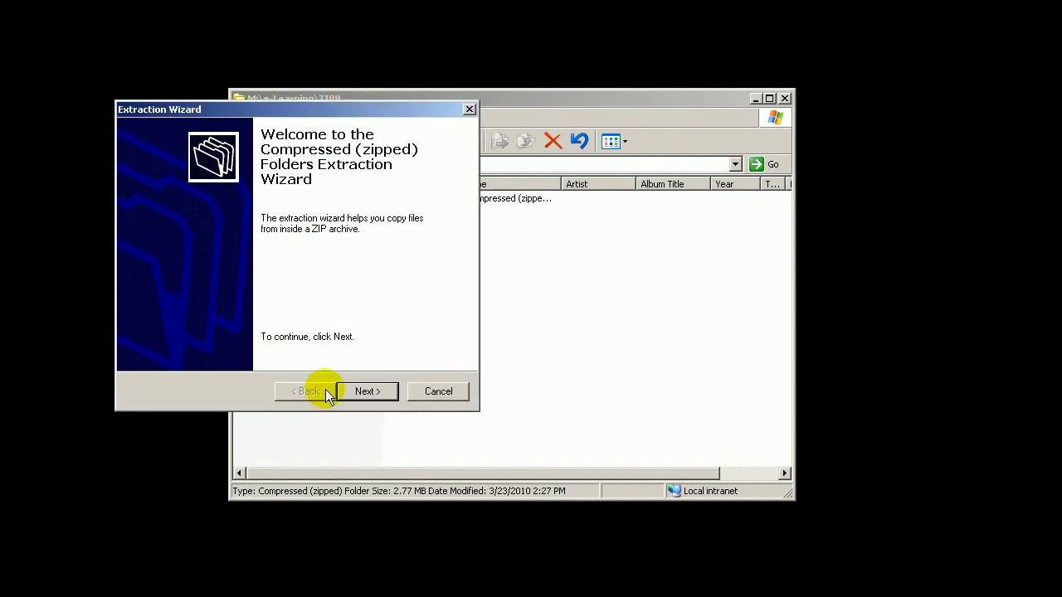
# Extract the archive to M:\e-Learning\TI89\VirtualTI with Show extracted files unchecked
pyautogui.click(366, 392)
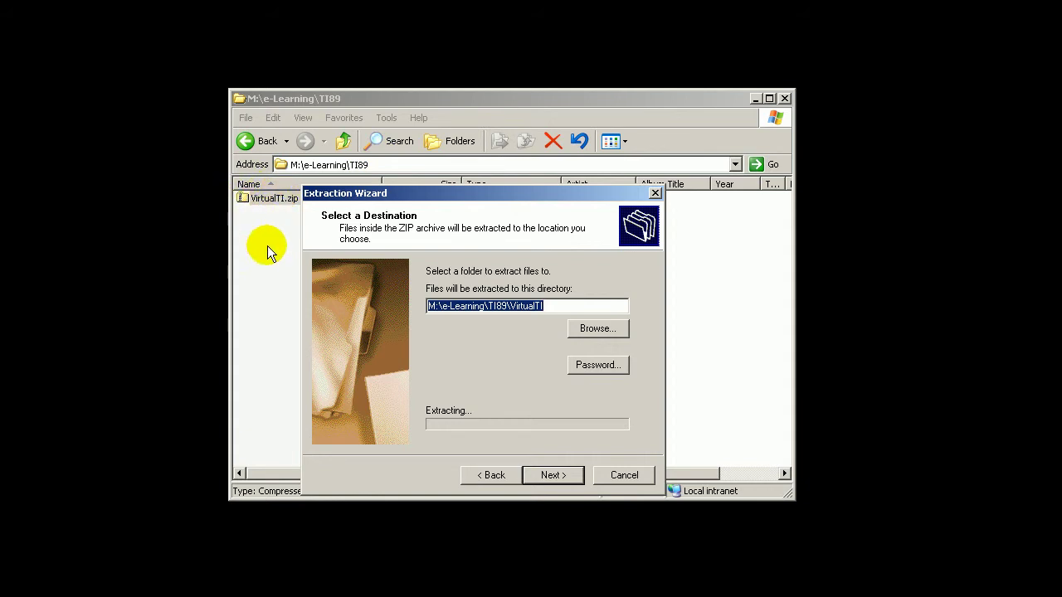
pyautogui.click(554, 476)
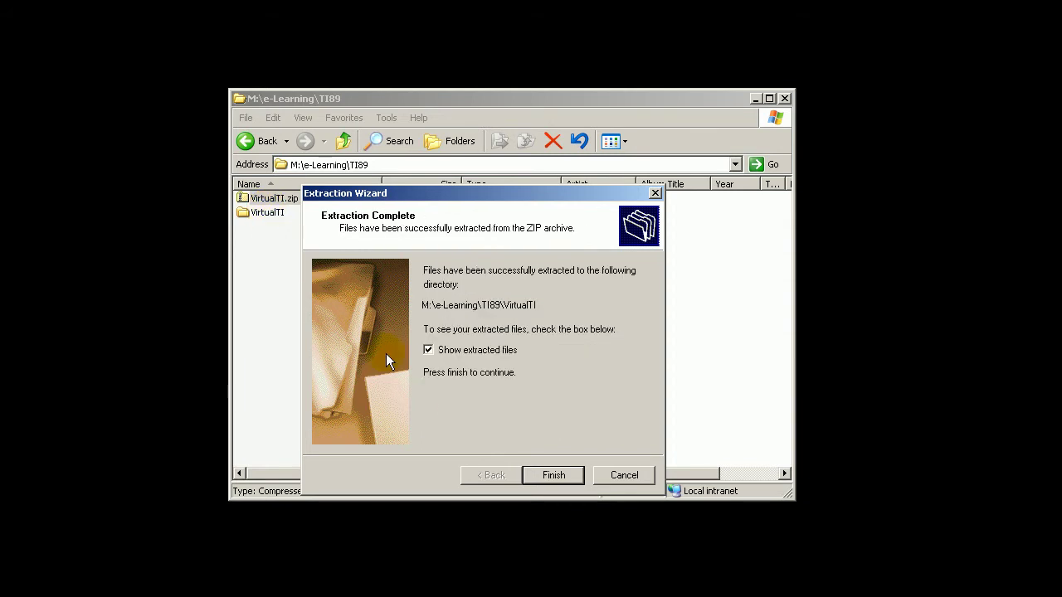
pyautogui.click(428, 350)
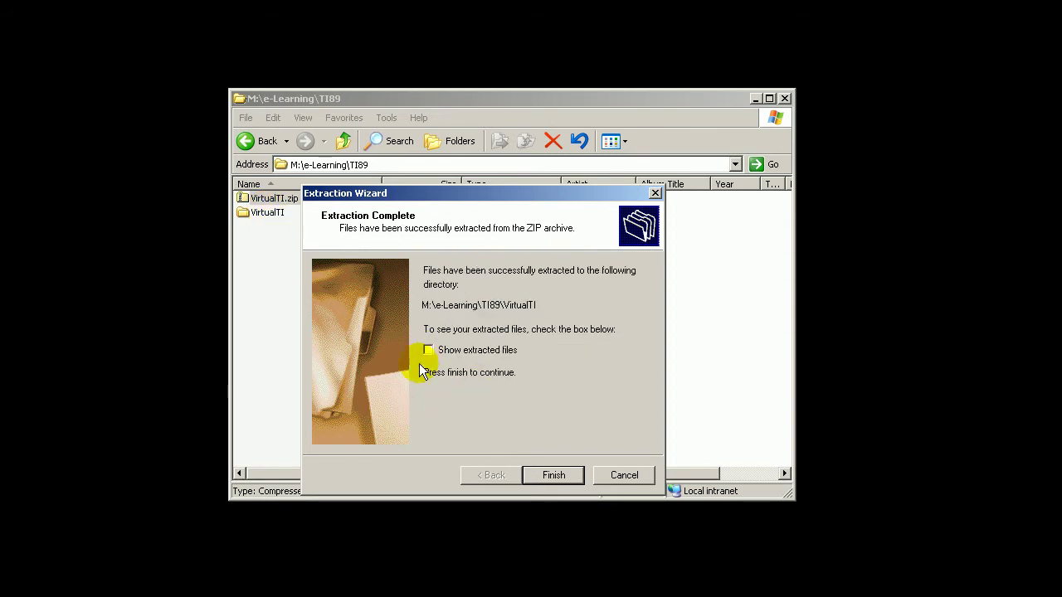
pyautogui.click(551, 477)
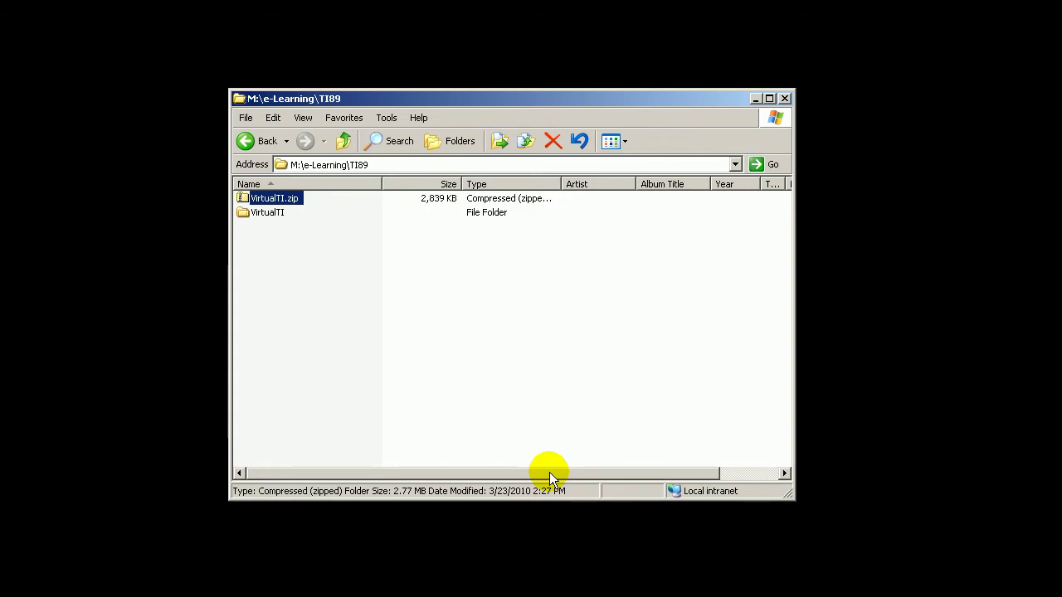
# Open the extracted VirtualTI folder, show the Folders tree, and open the nested VirtualTI folder
pyautogui.click(289, 295)
pyautogui.doubleClick(267, 212)
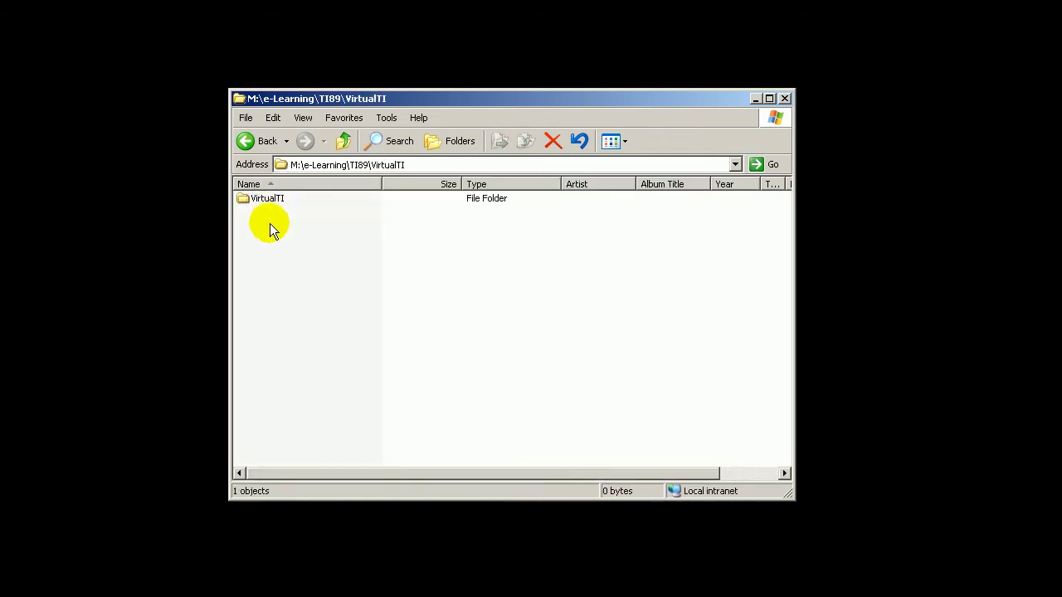
pyautogui.click(452, 141)
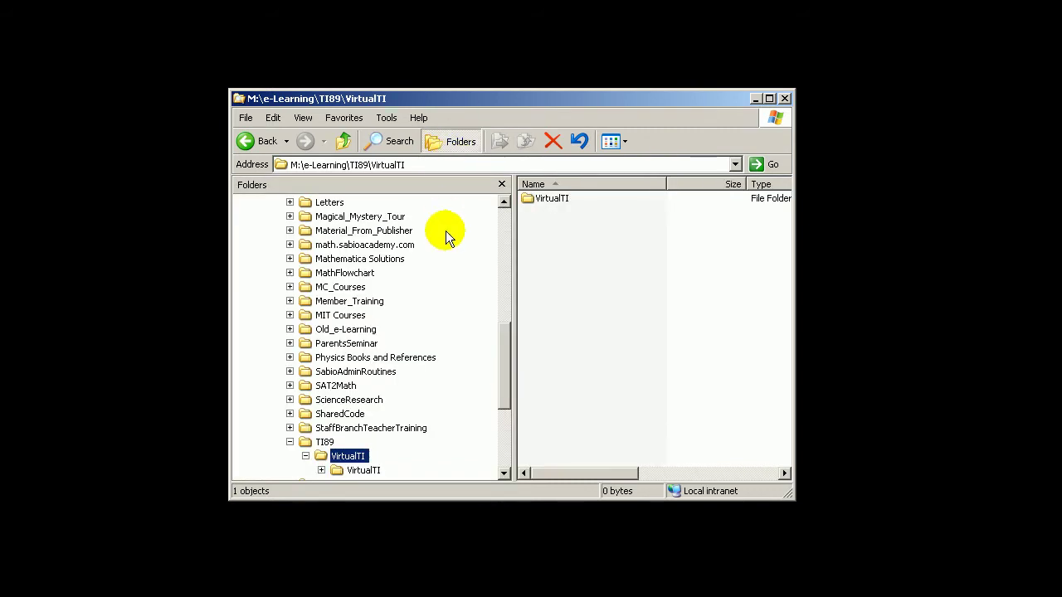
pyautogui.scroll(-5, 445, 231)
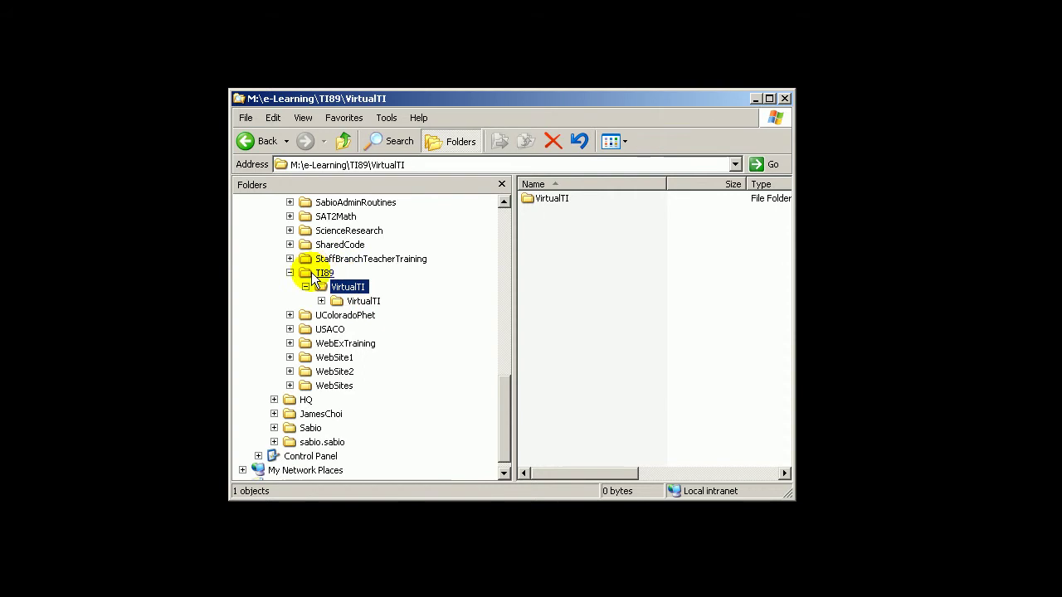
pyautogui.click(356, 301)
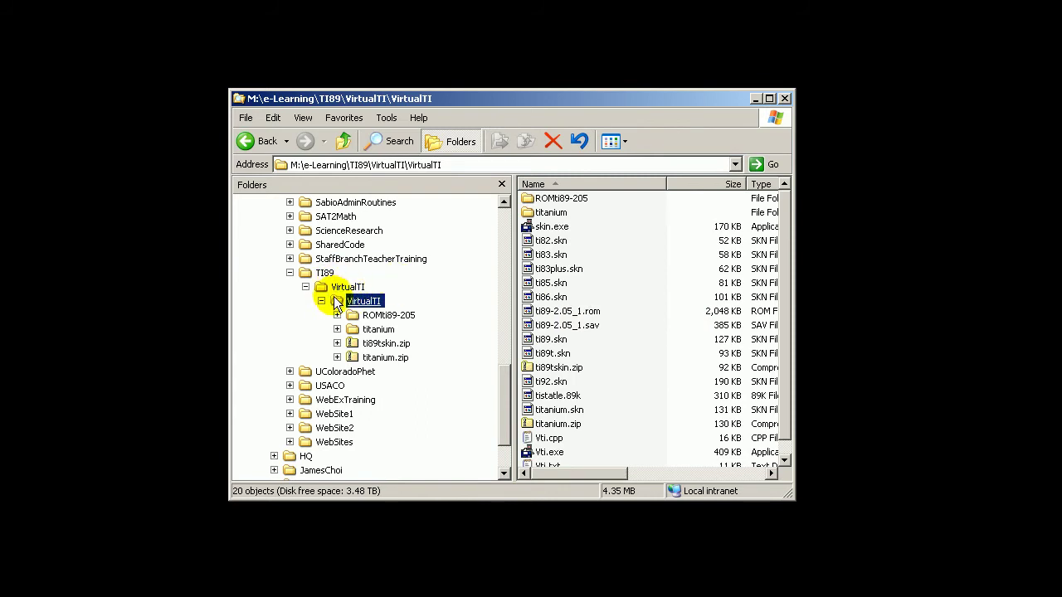
# Move the nested VirtualTI folder onto TI89 with Yes to All, then open it in a taller window
pyautogui.moveTo(337, 307); pyautogui.dragTo(329, 275)
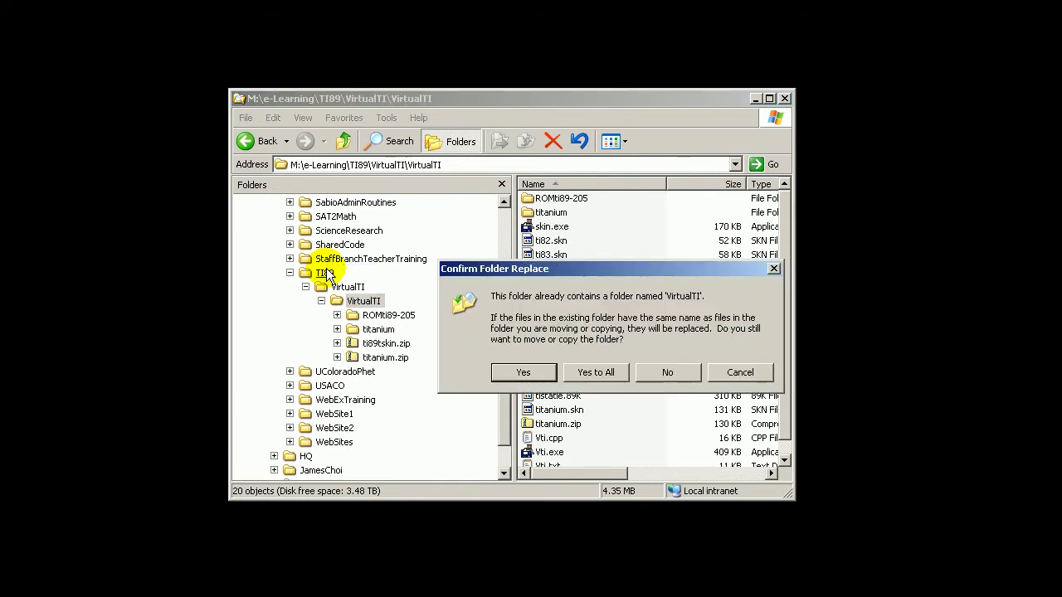
pyautogui.click(584, 372)
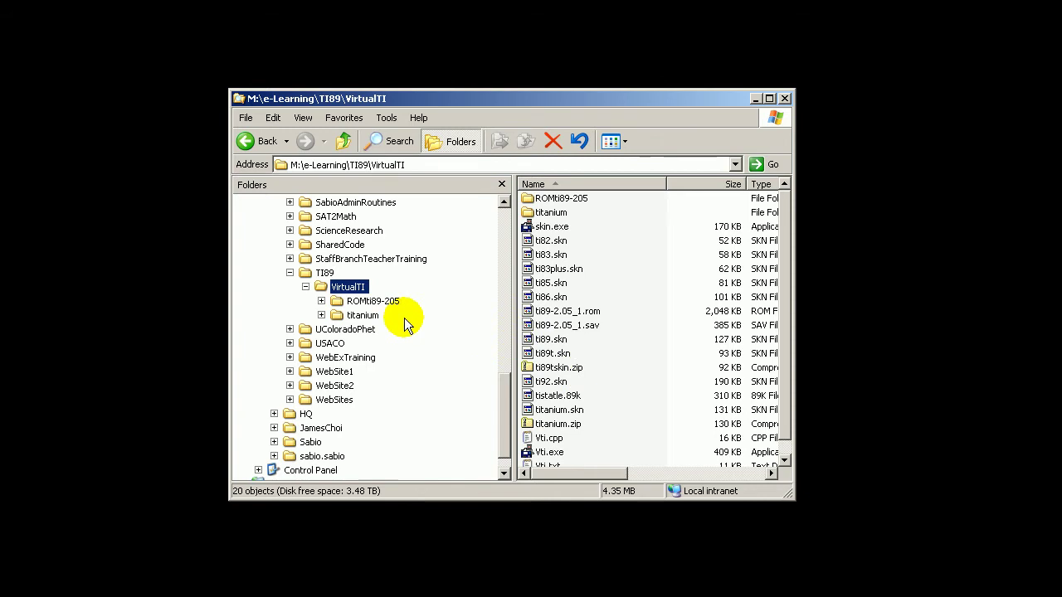
pyautogui.click(322, 273)
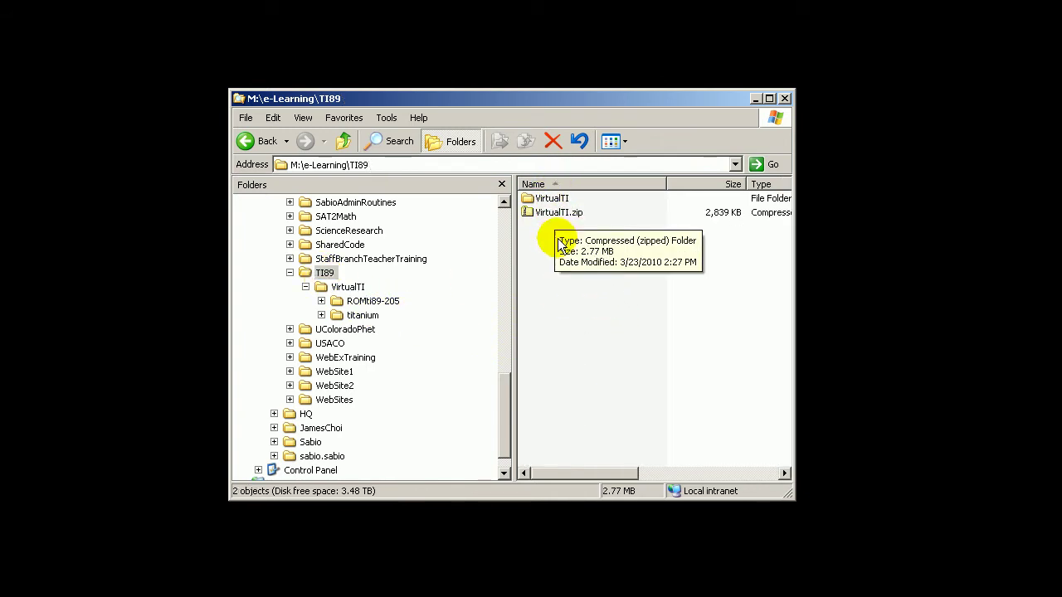
pyautogui.doubleClick(538, 201)
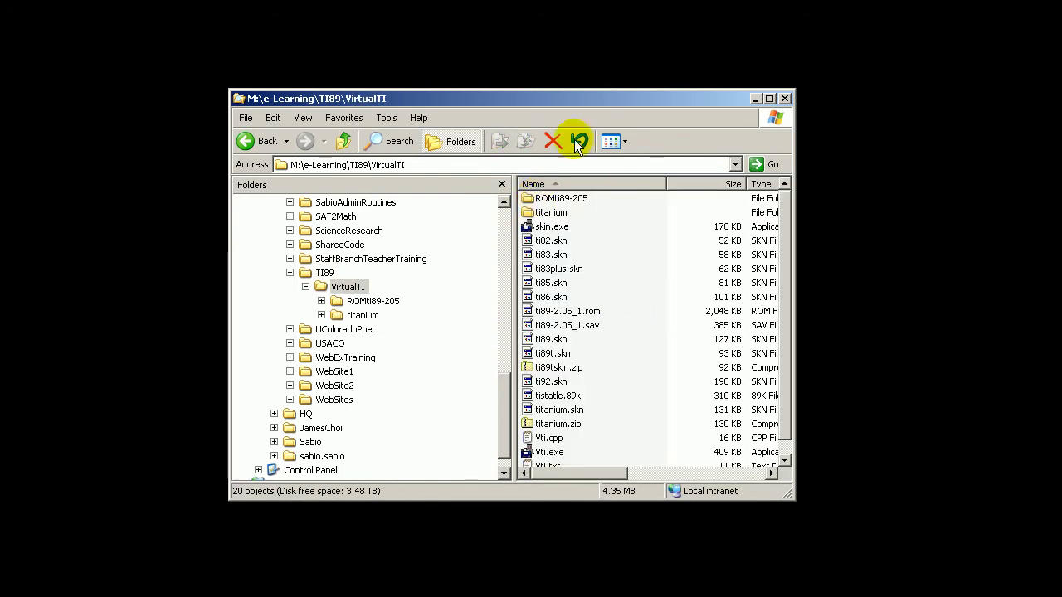
pyautogui.moveTo(787, 495); pyautogui.dragTo(779, 552)
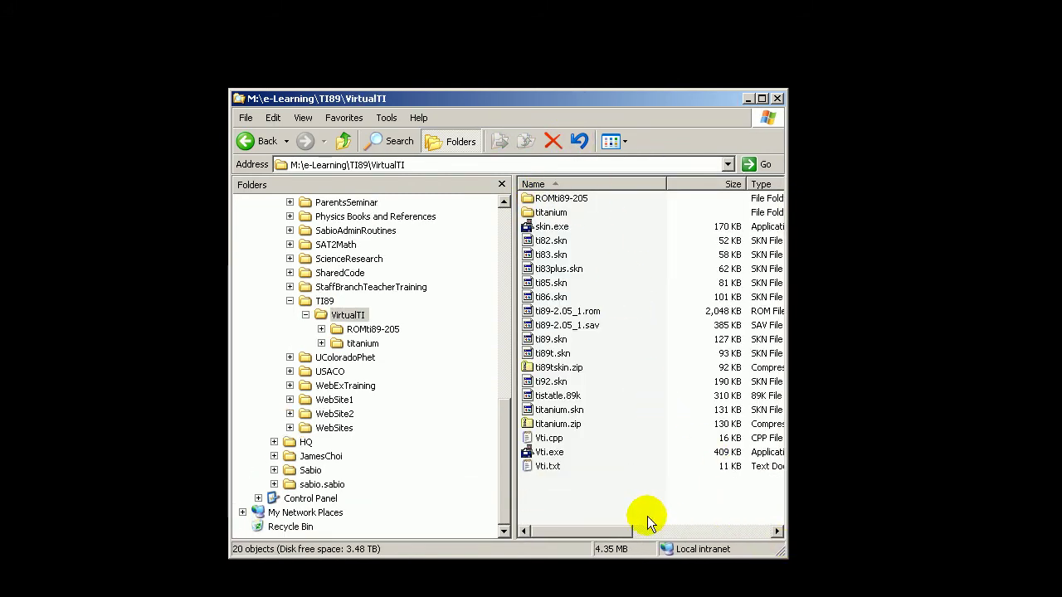
# Launch Vti.exe and move the TI-89 calculator window higher beside Explorer
pyautogui.click(549, 453)
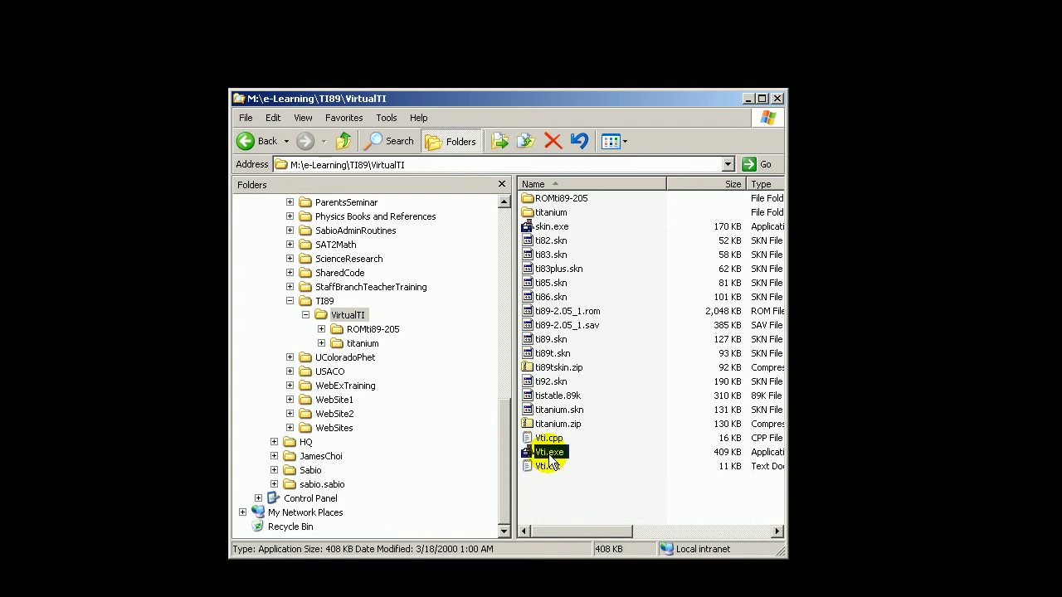
pyautogui.doubleClick(550, 454)
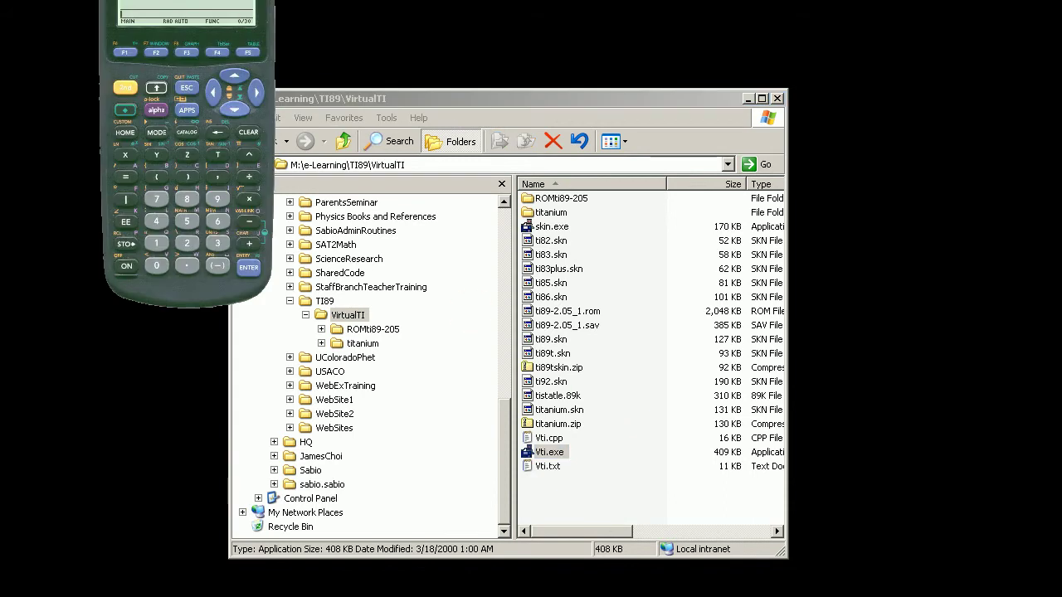
pyautogui.moveTo(176, 136); pyautogui.dragTo(178, 363)
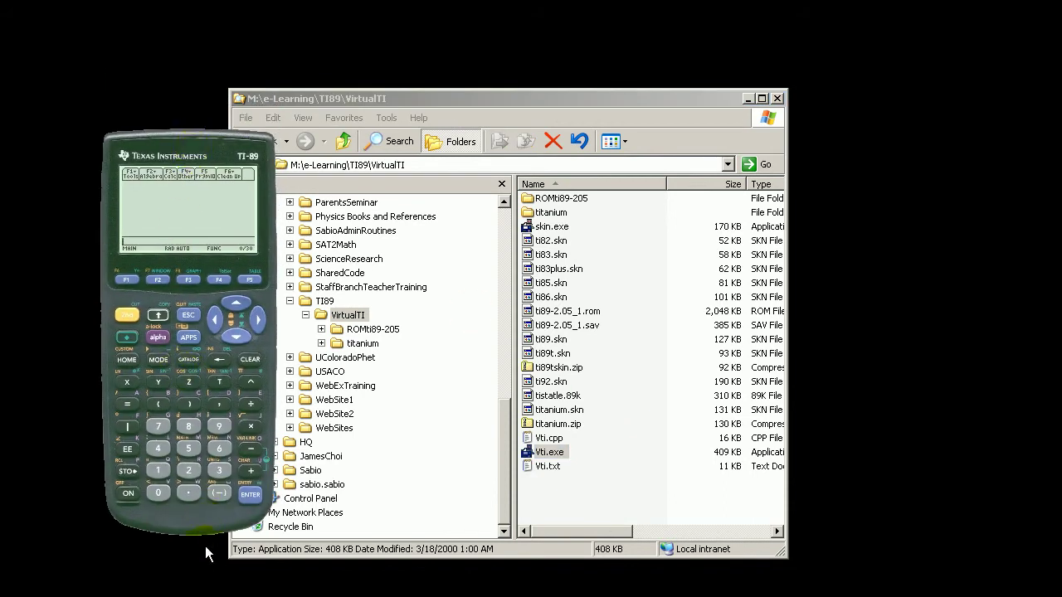
pyautogui.moveTo(204, 528); pyautogui.dragTo(206, 502)
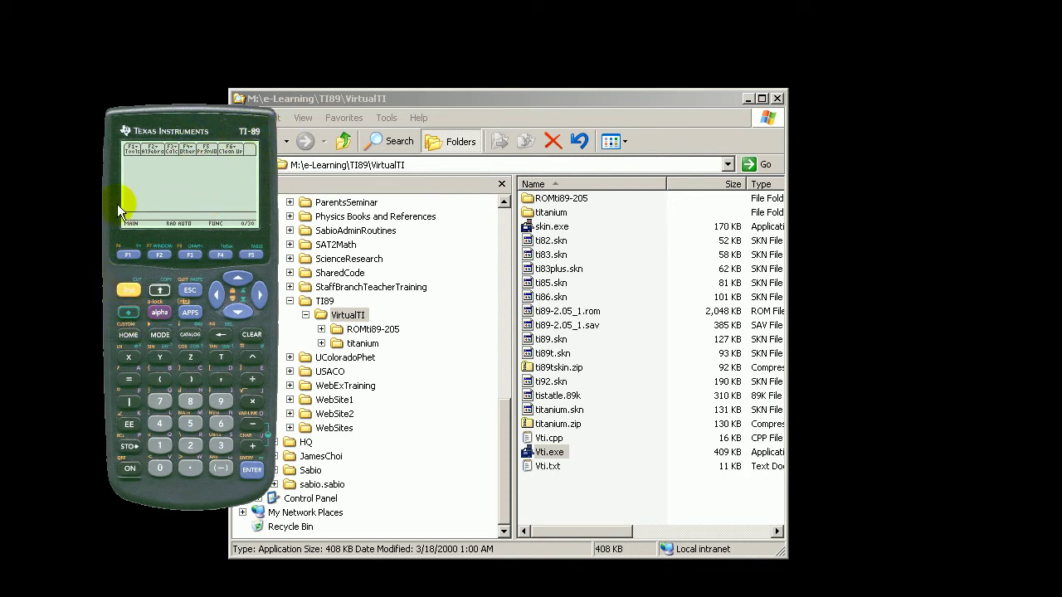
pyautogui.moveTo(185, 163); pyautogui.dragTo(193, 84)
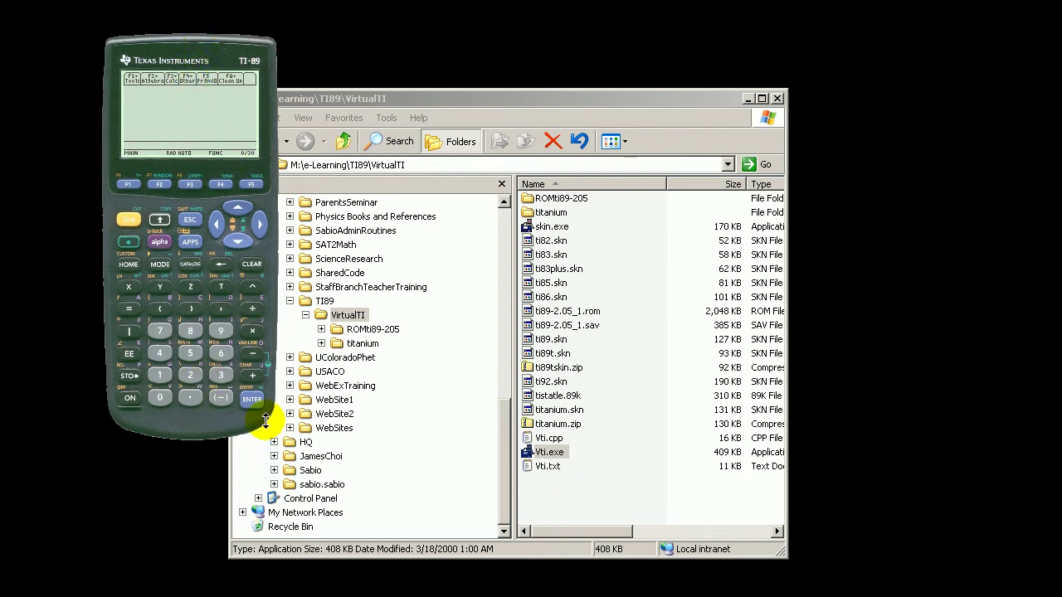
# Resize the calculator window slightly larger by dragging its corner and edges
pyautogui.moveTo(266, 421); pyautogui.dragTo(294, 481)
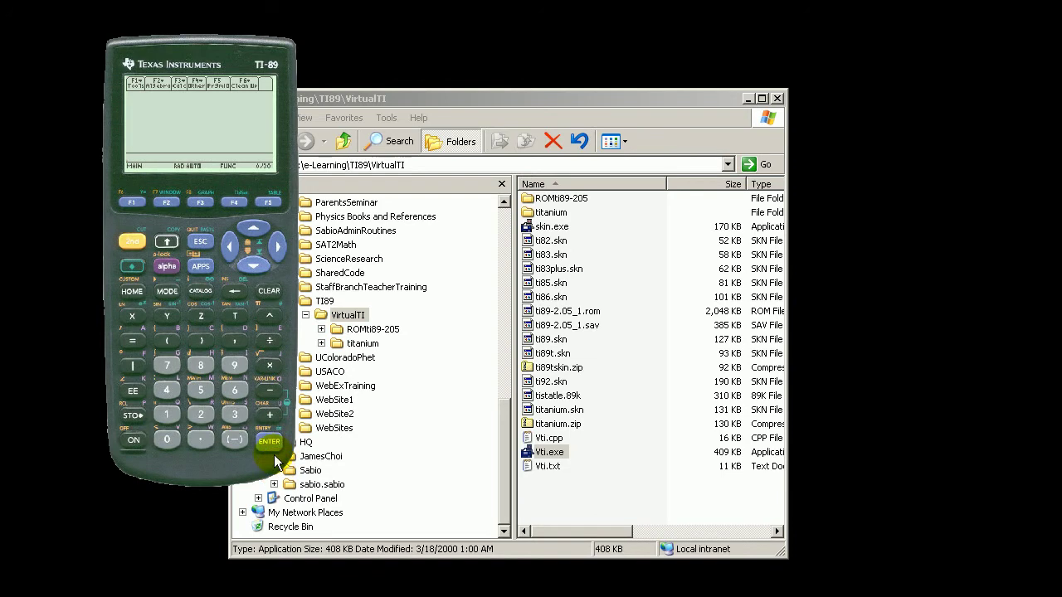
pyautogui.moveTo(287, 41); pyautogui.dragTo(286, 14)
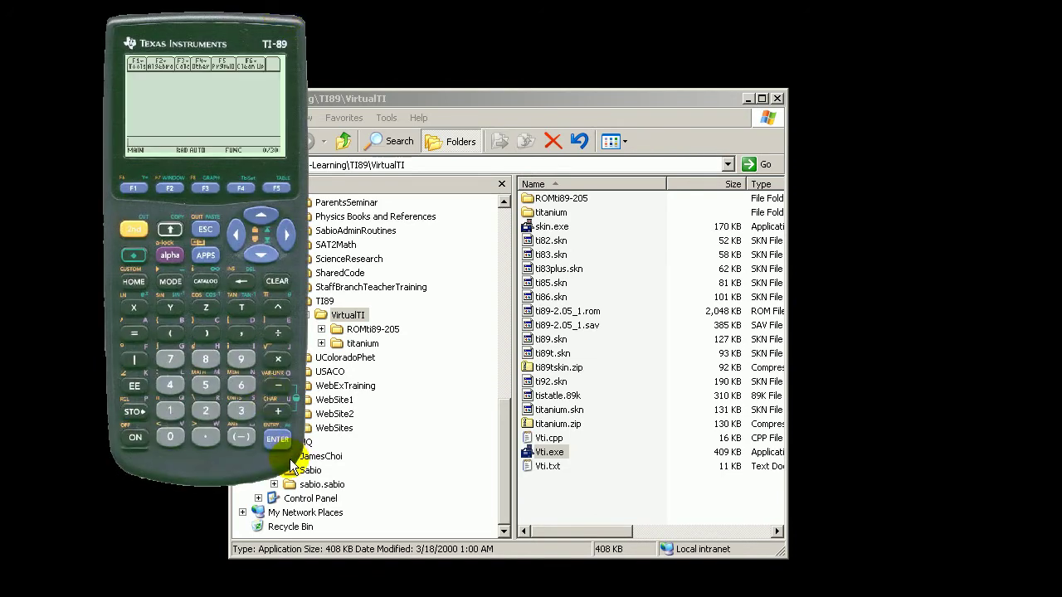
pyautogui.moveTo(291, 474); pyautogui.dragTo(291, 531)
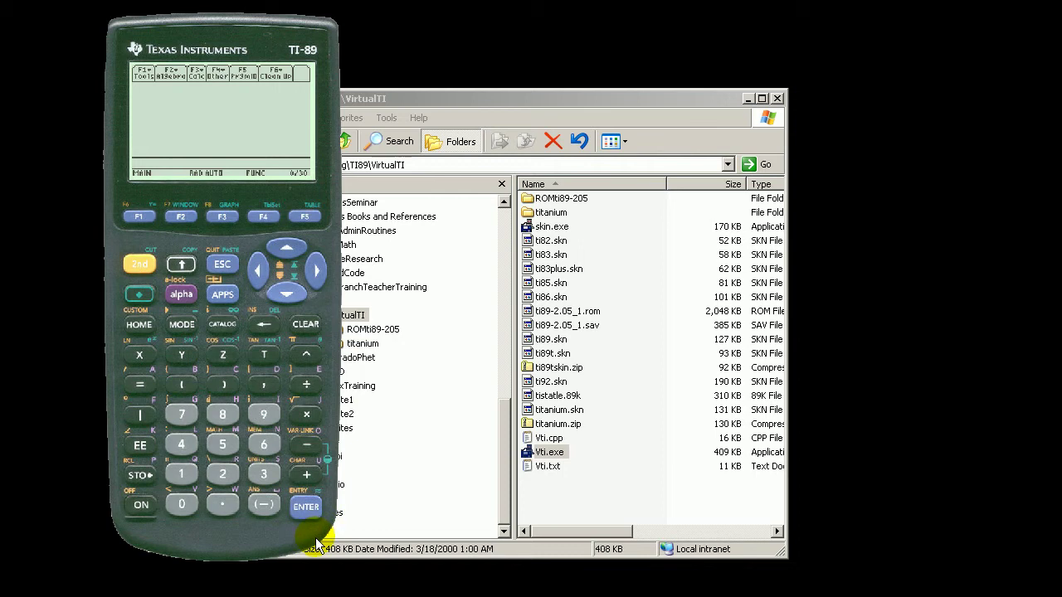
pyautogui.moveTo(315, 542); pyautogui.dragTo(291, 427)
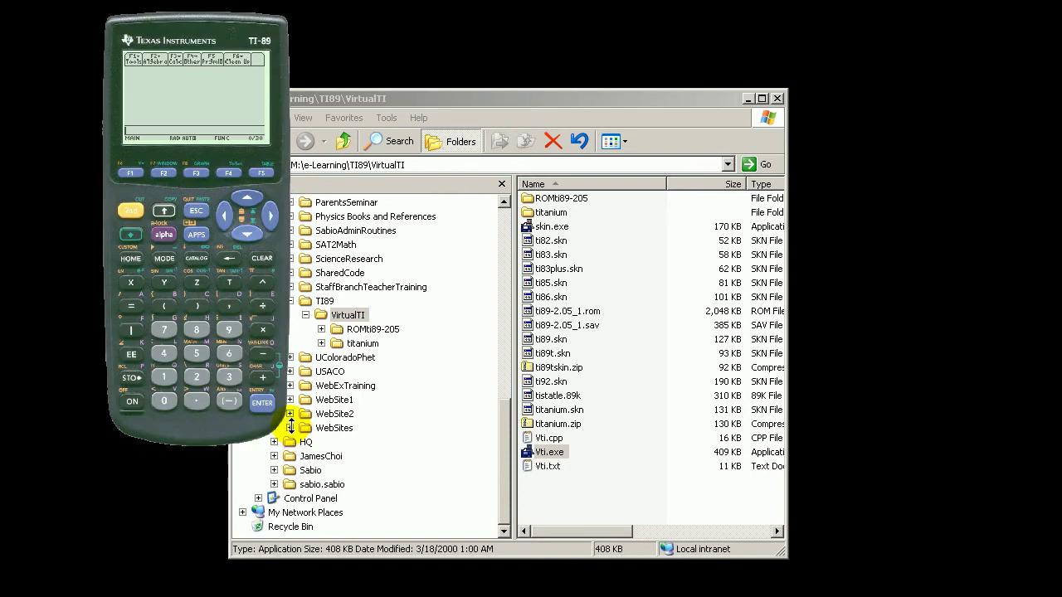
# Set the emulator to Normal (1x) view from Emulation options
pyautogui.rightClick(202, 427)
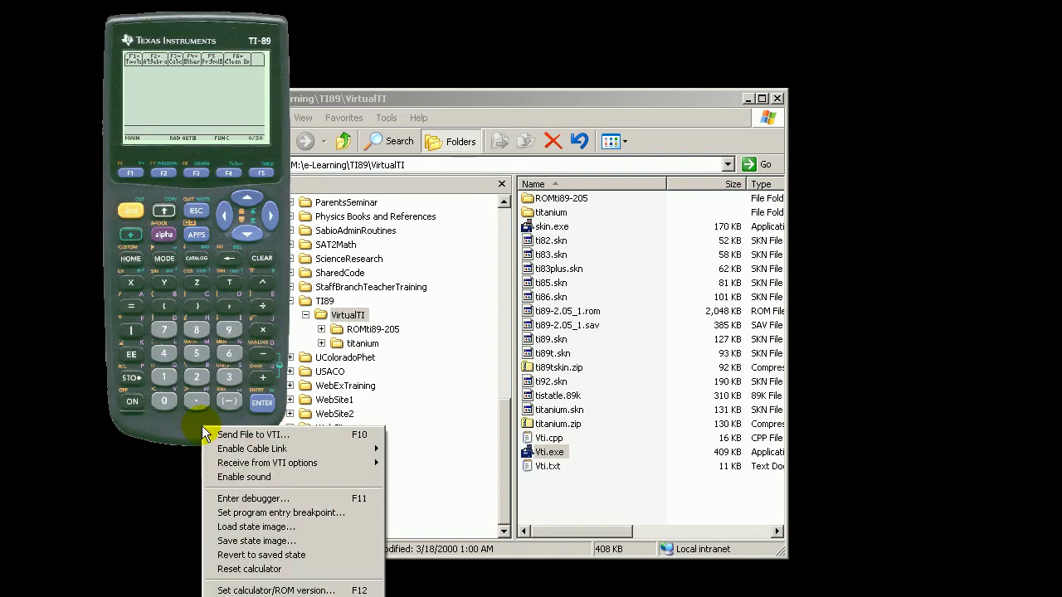
pyautogui.rightClick(207, 123)
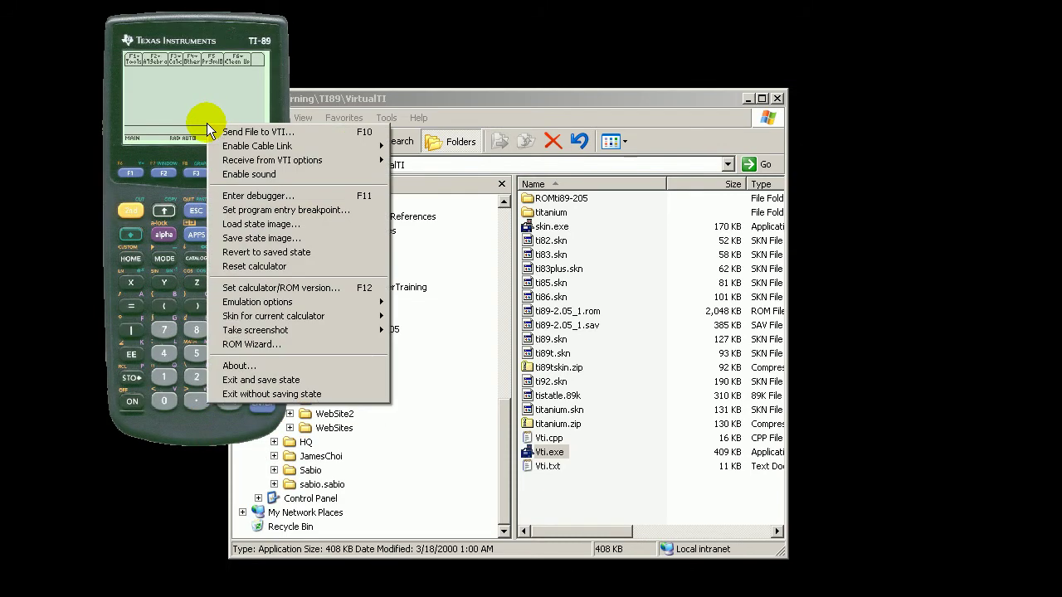
pyautogui.moveTo(249, 304)
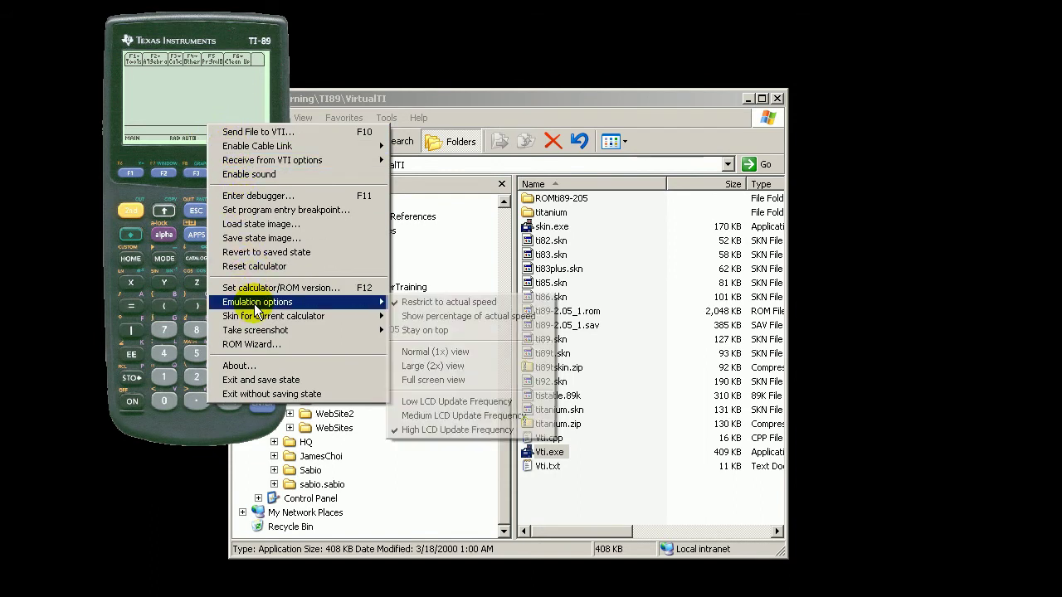
pyautogui.click(475, 357)
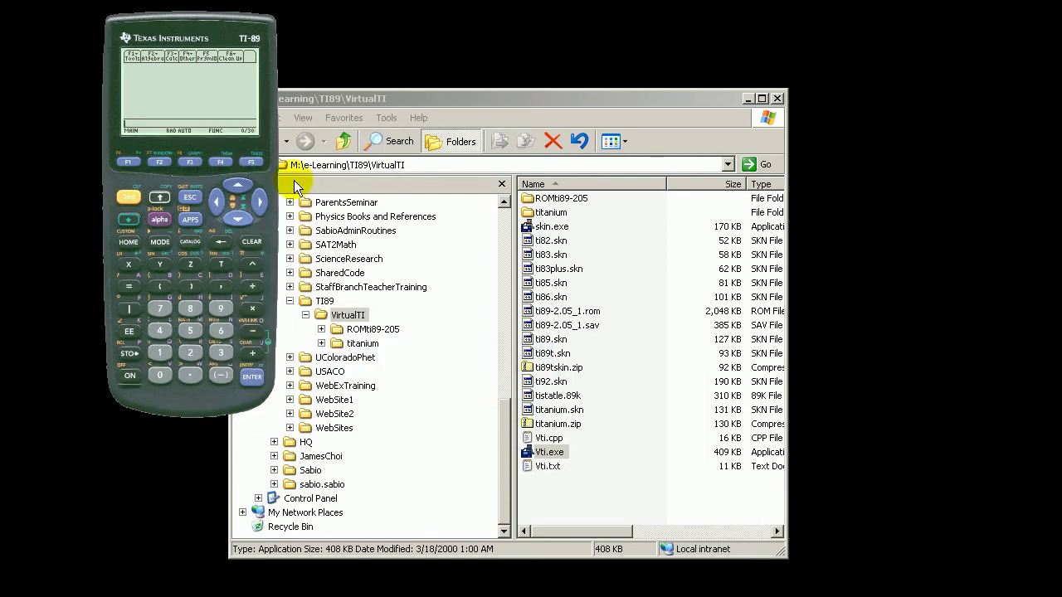
# Switch the emulator to Large (2x) view and drag the enlarged calculator left
pyautogui.rightClick(222, 104)
pyautogui.moveTo(273, 284)
pyautogui.click(470, 350)
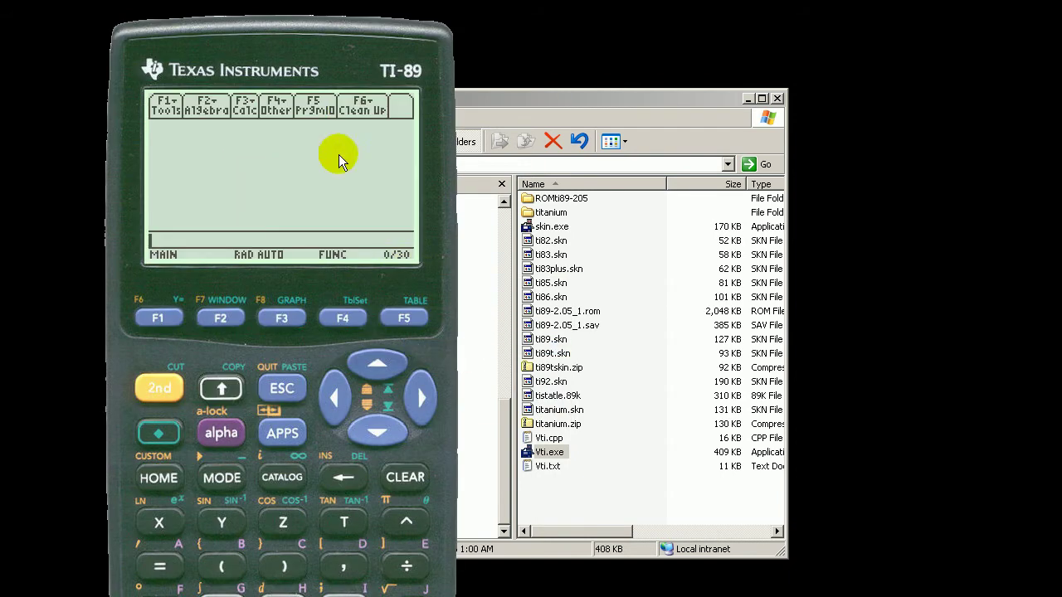
pyautogui.moveTo(432, 281); pyautogui.dragTo(374, 273)
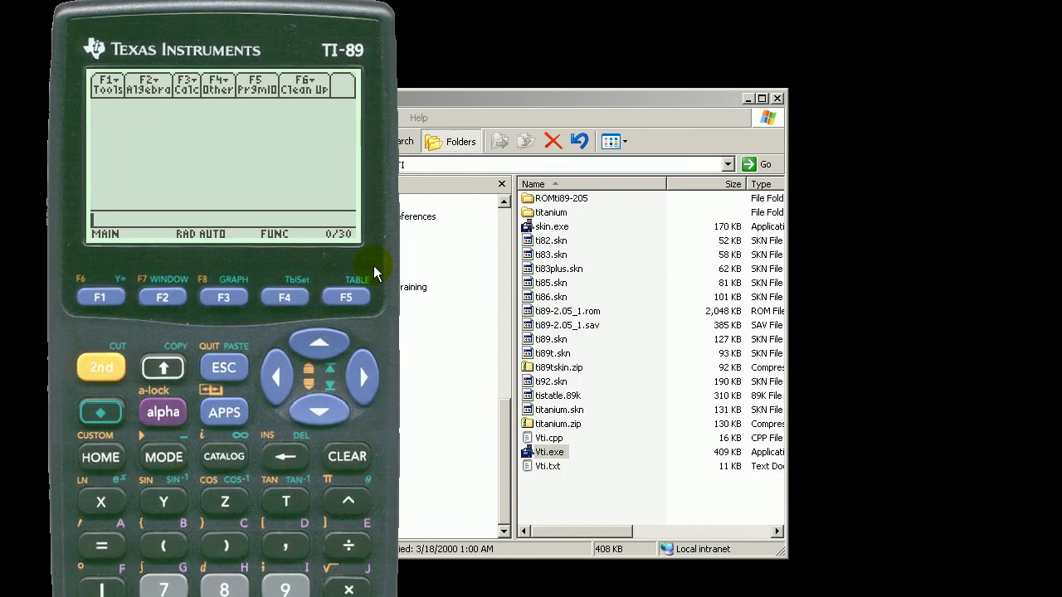
# Shrink the calculator window, nudge it down, and press 2nd then ON to switch it off
pyautogui.rightClick(373, 250)
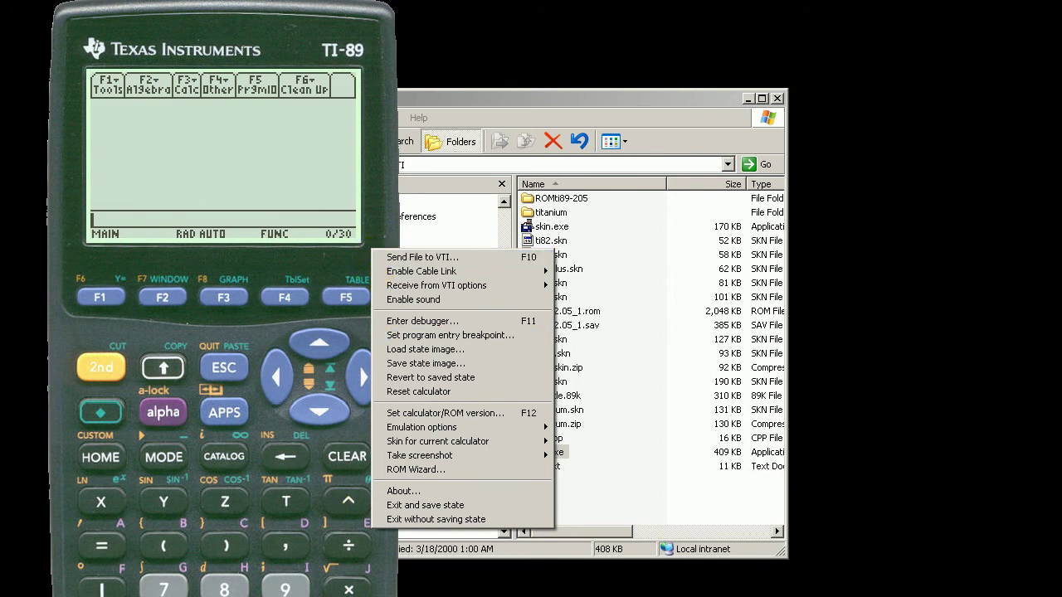
pyautogui.press('Escape')
pyautogui.moveTo(393, 573); pyautogui.dragTo(271, 449)
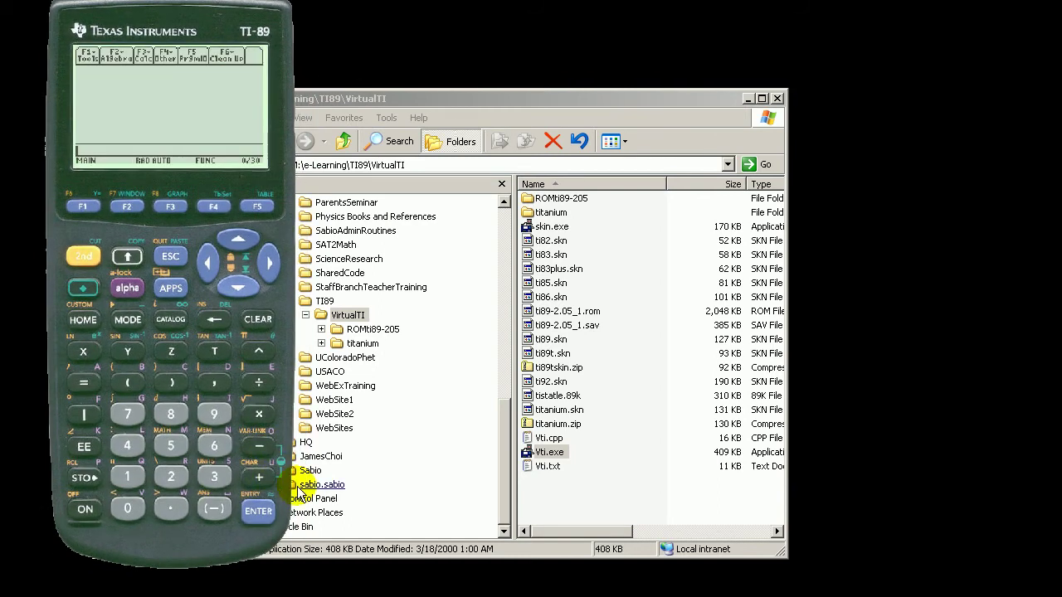
pyautogui.moveTo(132, 15); pyautogui.dragTo(133, 23)
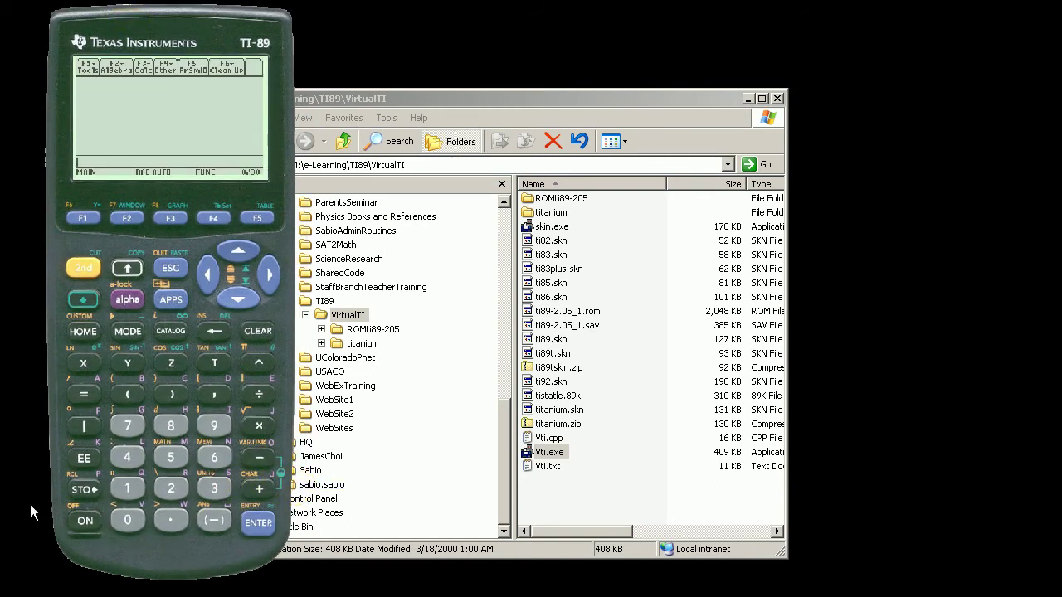
pyautogui.click(78, 271)
pyautogui.click(86, 528)
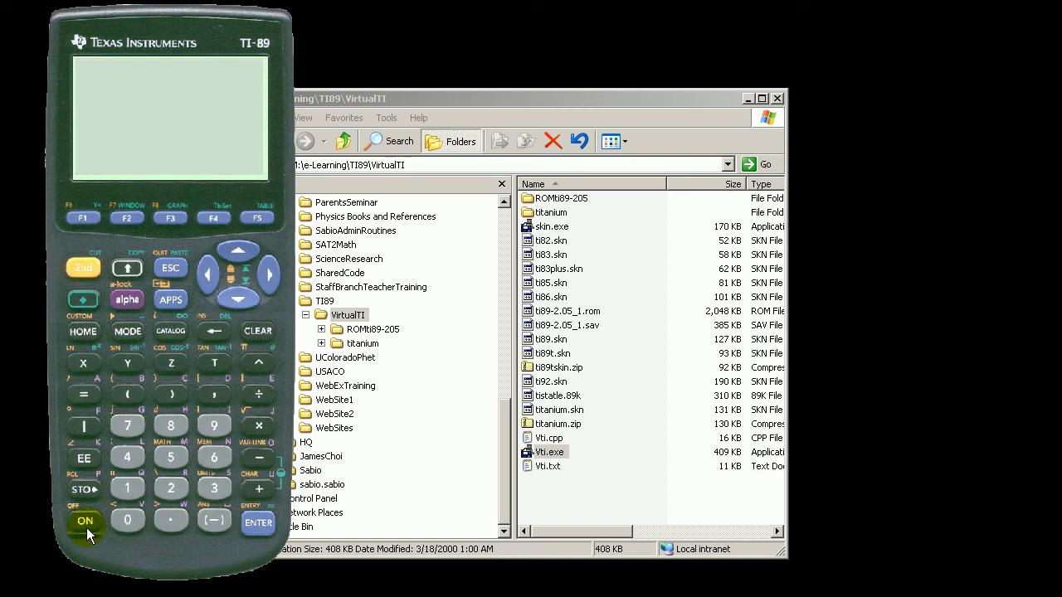